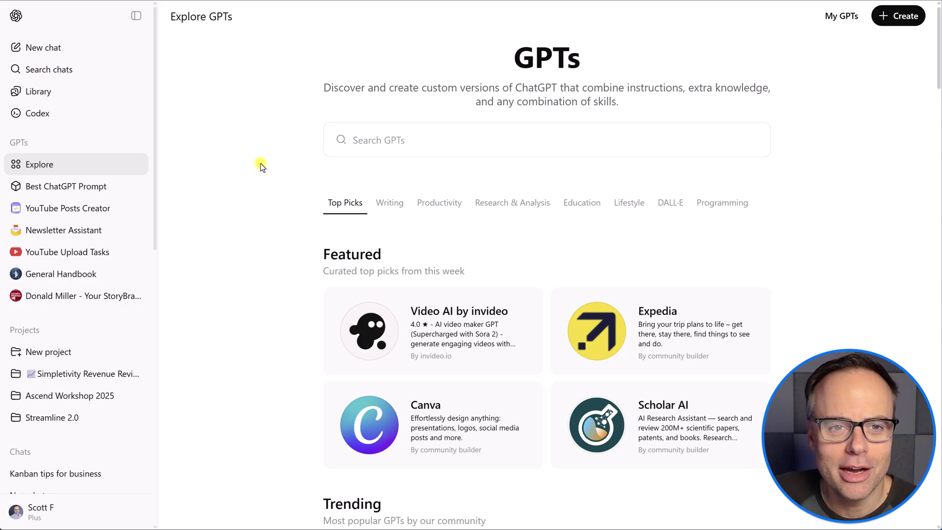
# - Leave the Explore GPTs page for a new chat with Ctrl+Shift+O
pyautogui.hotkey('ctrl', 'shift', 'o')
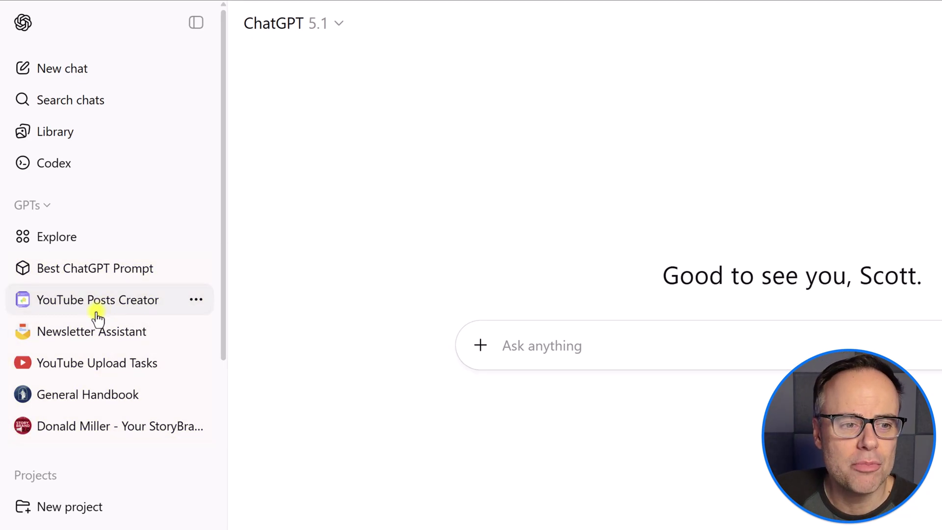
# - In Newsletter Assistant, send 'Topic: 5 Kanban tips every small business user should know'
pyautogui.click(116, 331)
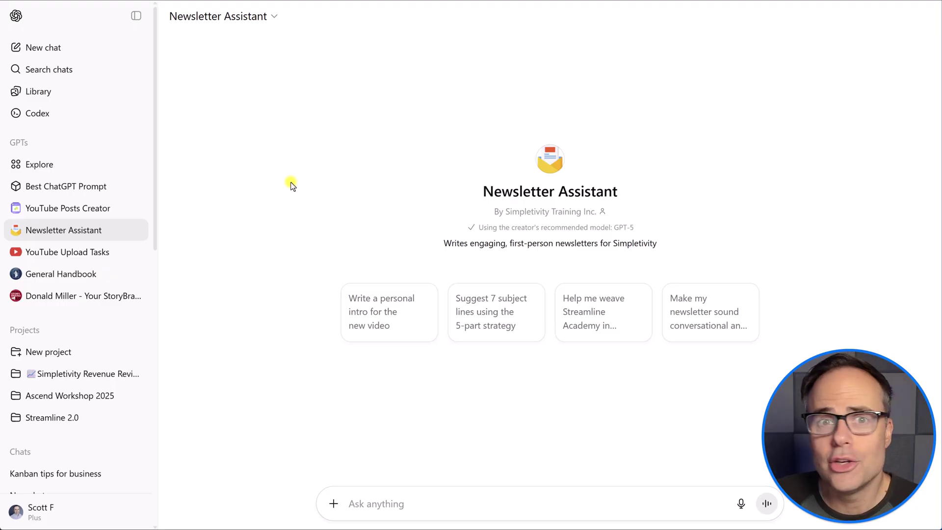
pyautogui.click(402, 503)
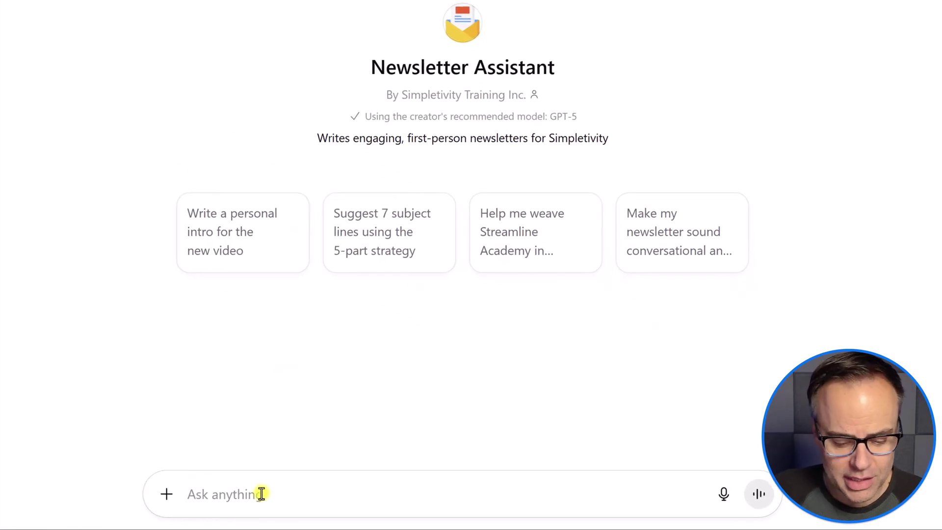
pyautogui.write('Topic: 5 Kanban tips every ')
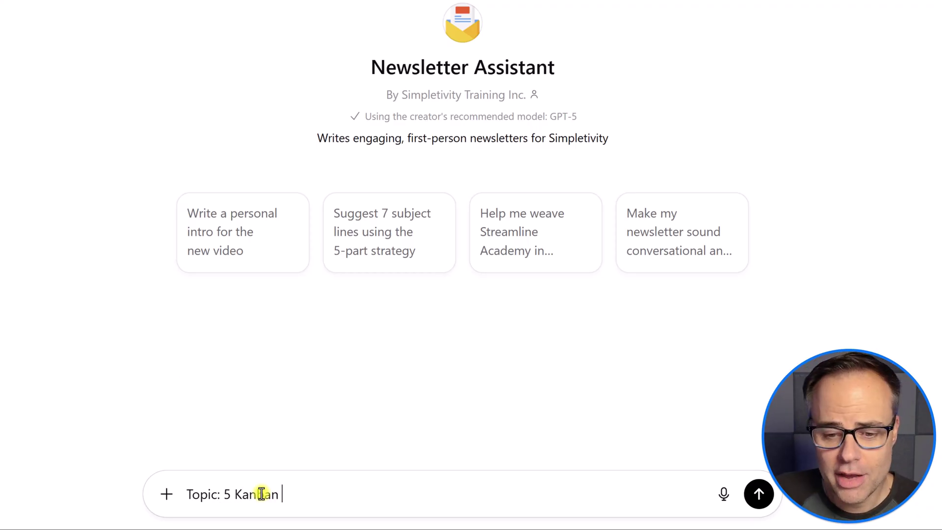
pyautogui.write('small business user should know')
pyautogui.press('Return')
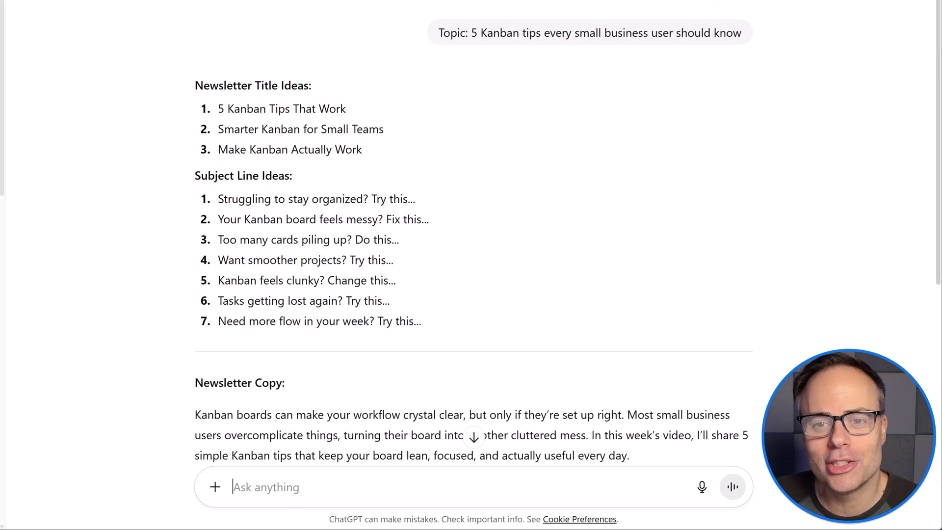
pyautogui.scroll(-1, 452, 137)
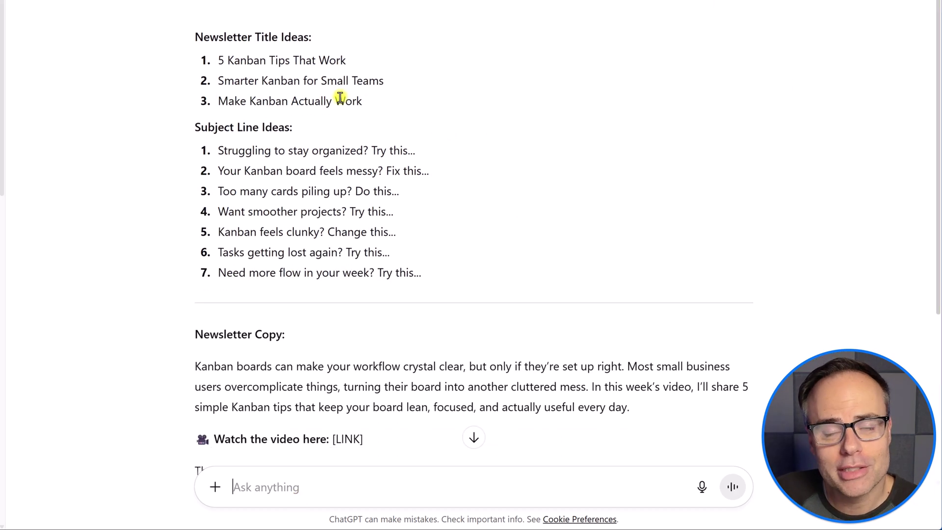
pyautogui.scroll(-1, 361, 76)
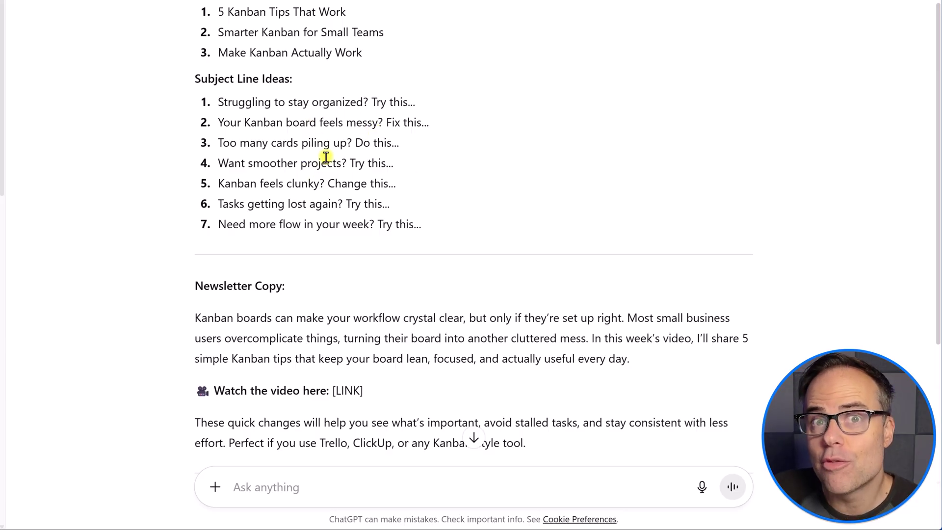
pyautogui.scroll(-4, 320, 162)
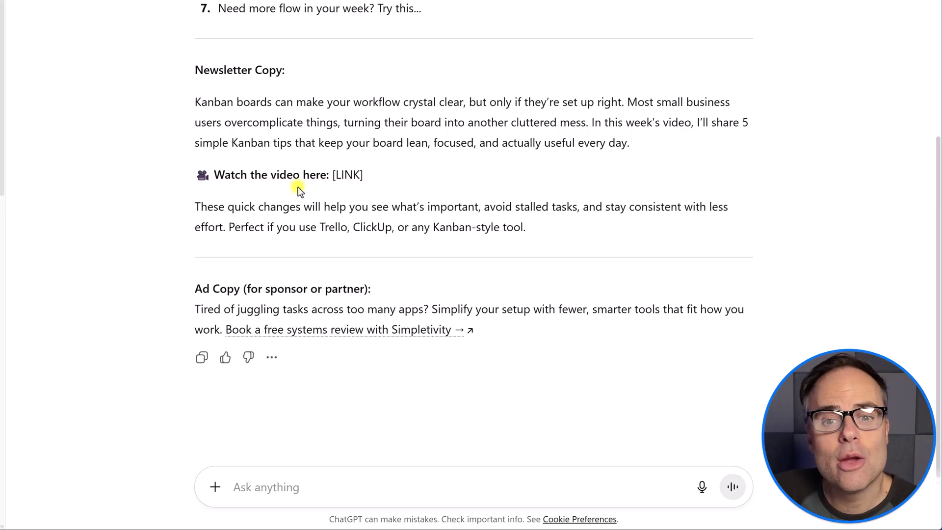
pyautogui.moveTo(332, 175); pyautogui.dragTo(370, 175)
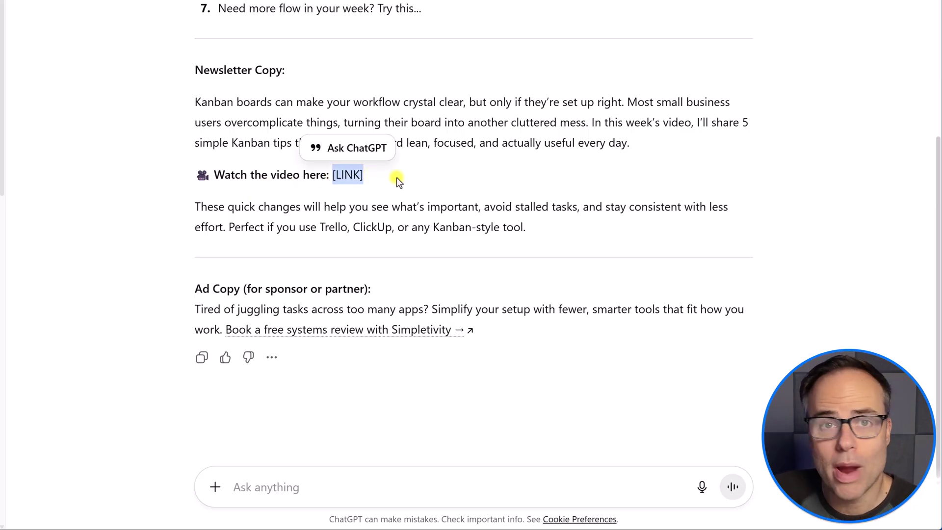
pyautogui.click(388, 187)
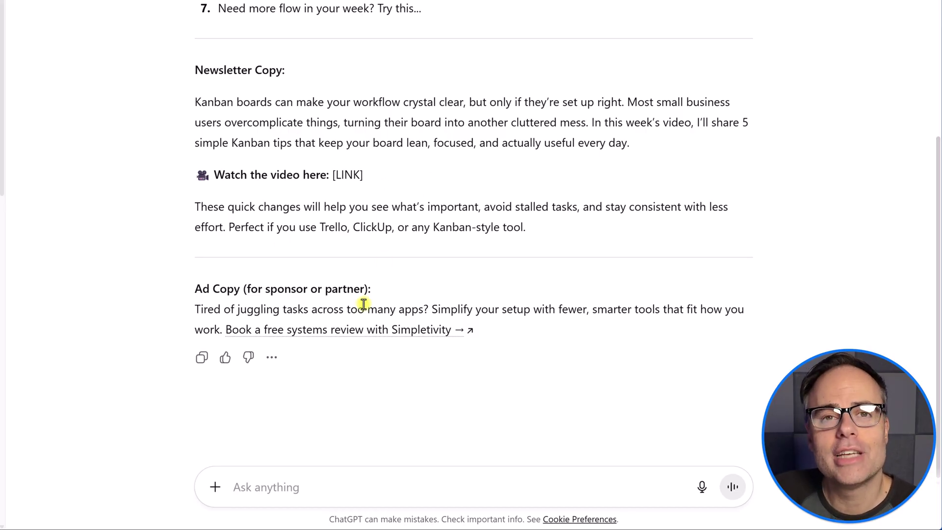
pyautogui.scroll(4, 364, 304)
pyautogui.scroll(2, 364, 304)
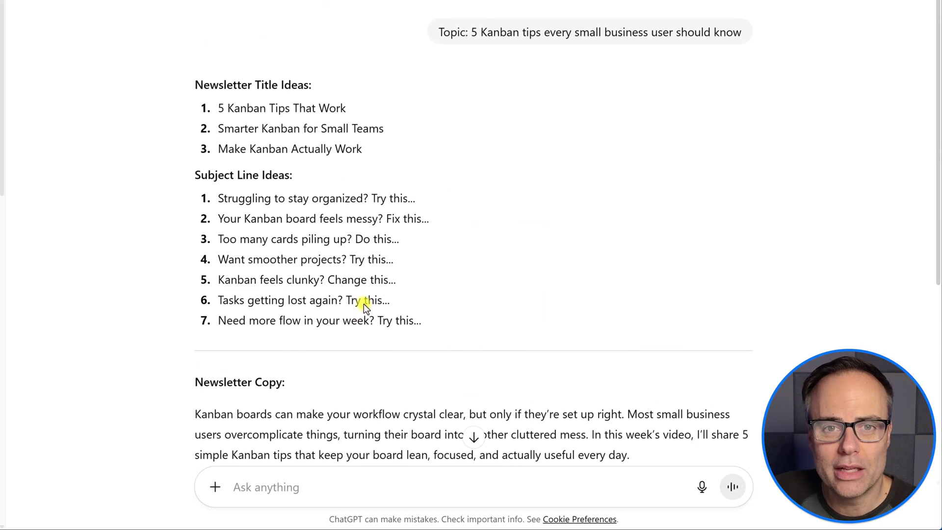
pyautogui.moveTo(439, 33); pyautogui.dragTo(688, 29)
pyautogui.click(534, 114)
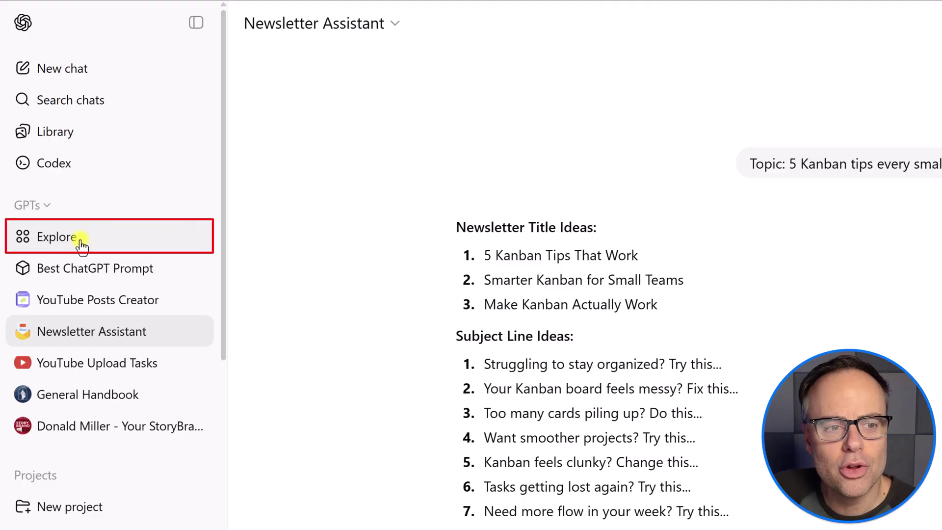
# - From the Explore GPTs directory, start a blank New GPT draft with + Create
pyautogui.click(74, 222)
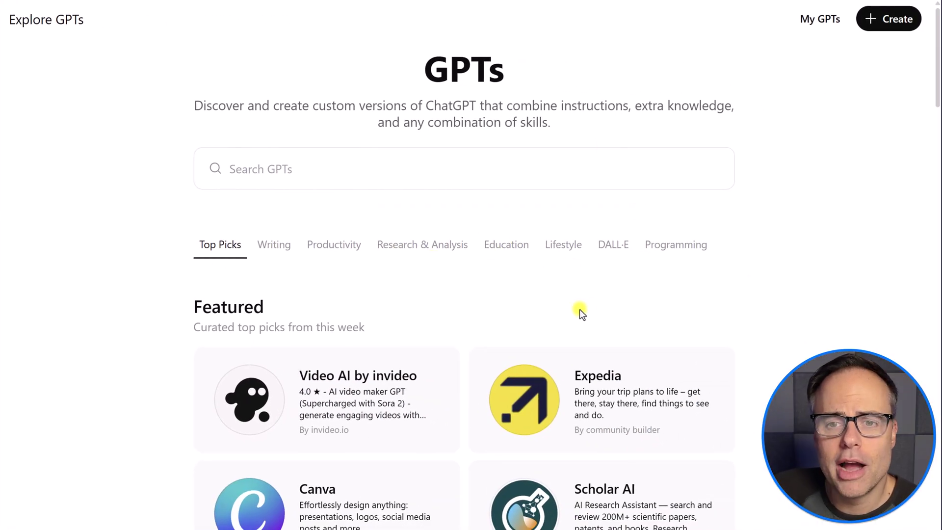
pyautogui.scroll(-10, 579, 311)
pyautogui.scroll(5, 580, 316)
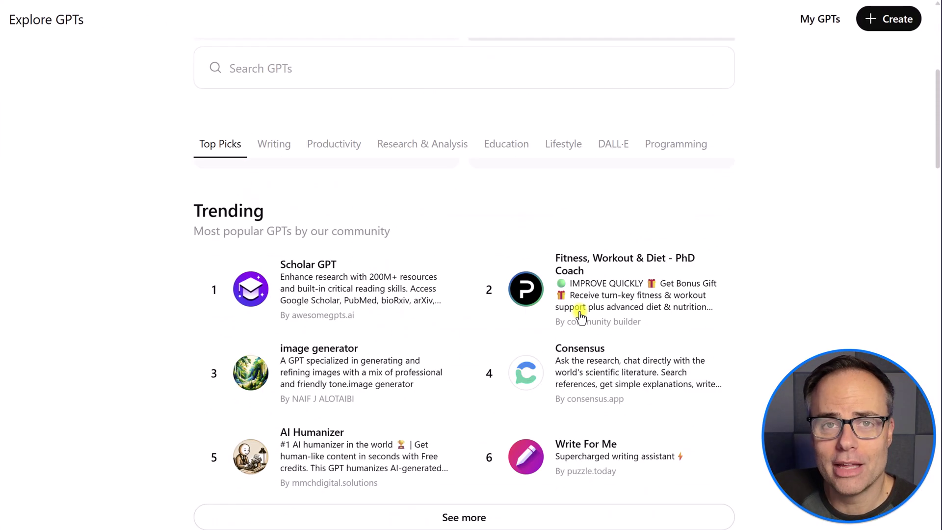
pyautogui.scroll(10, 580, 314)
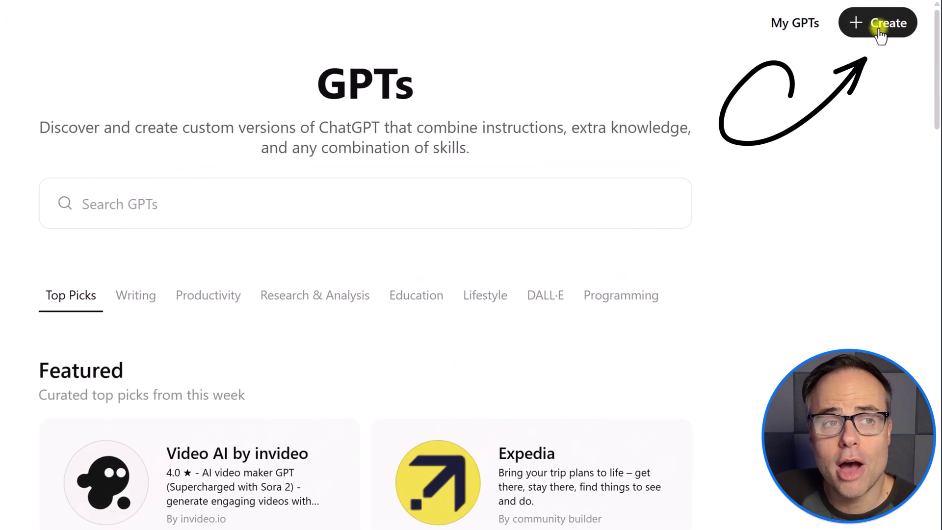
pyautogui.click(880, 32)
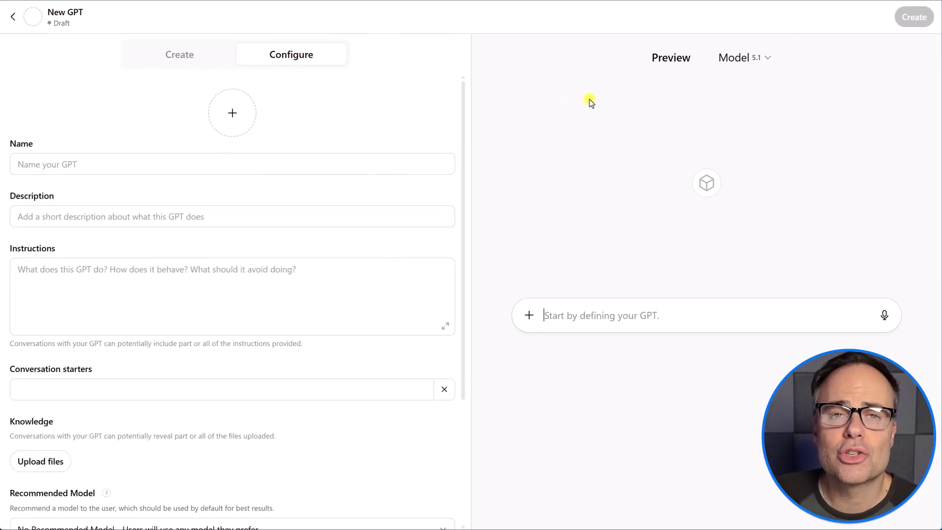
pyautogui.press('XF86AudioLowerVolume')
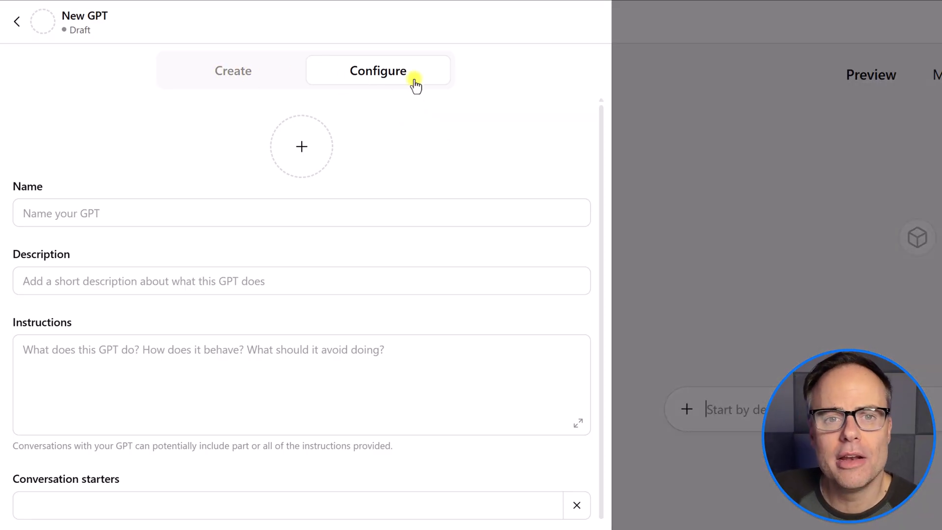
pyautogui.scroll(-4, 411, 234)
pyautogui.scroll(4, 410, 237)
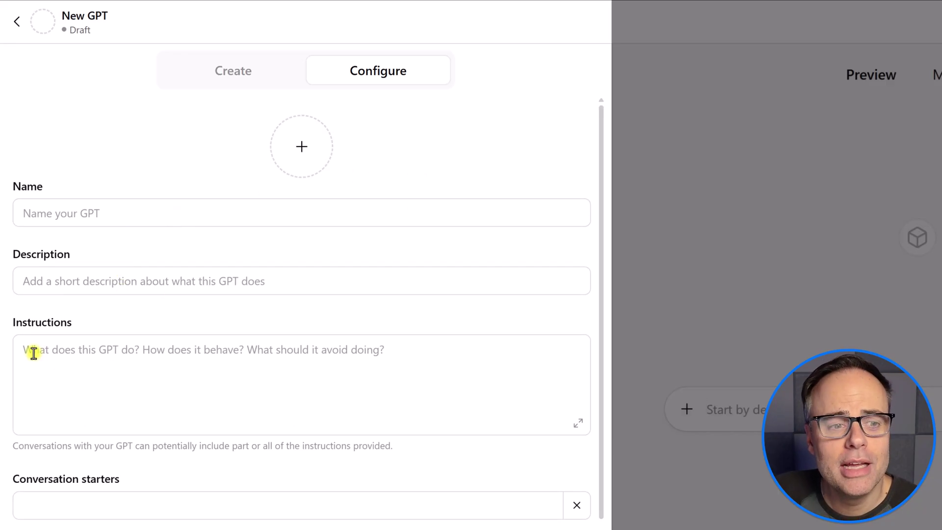
# - Toggle between the Create and Configure tabs, ending on the empty Configure form
pyautogui.click(118, 356)
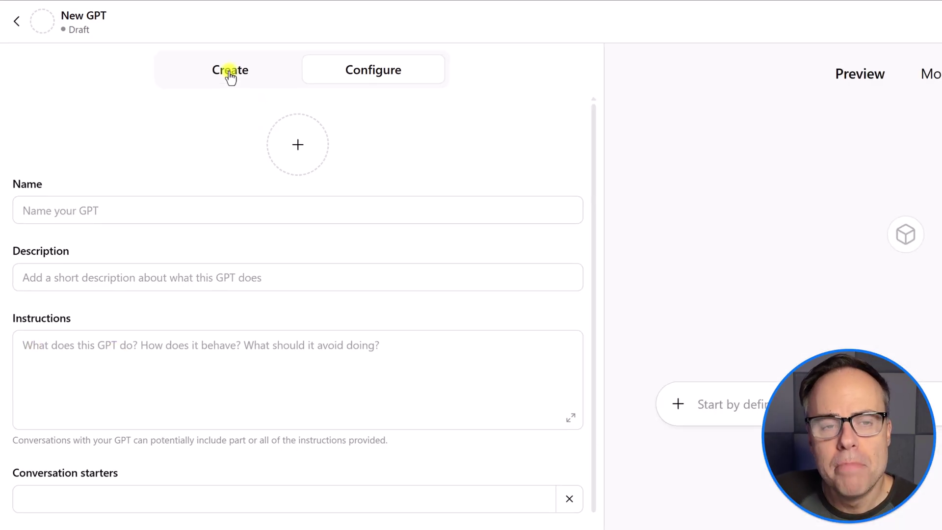
pyautogui.click(232, 73)
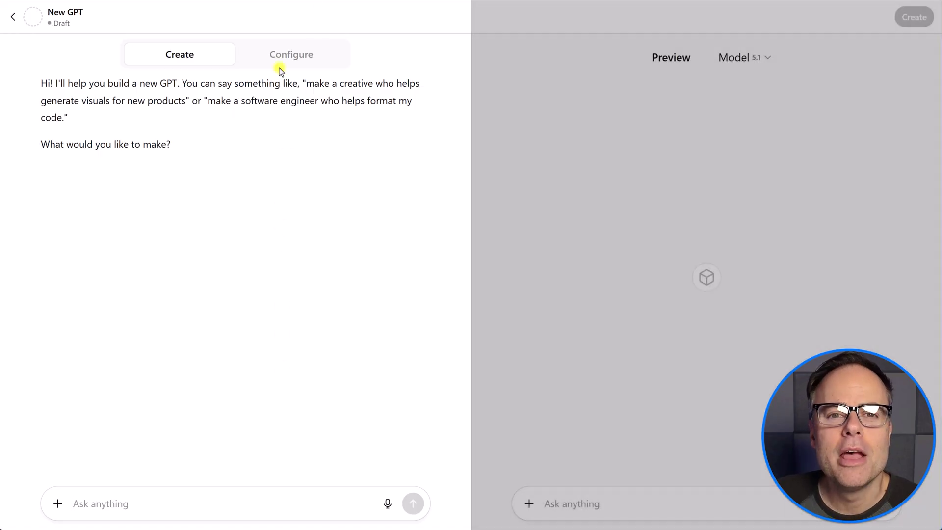
pyautogui.click(296, 57)
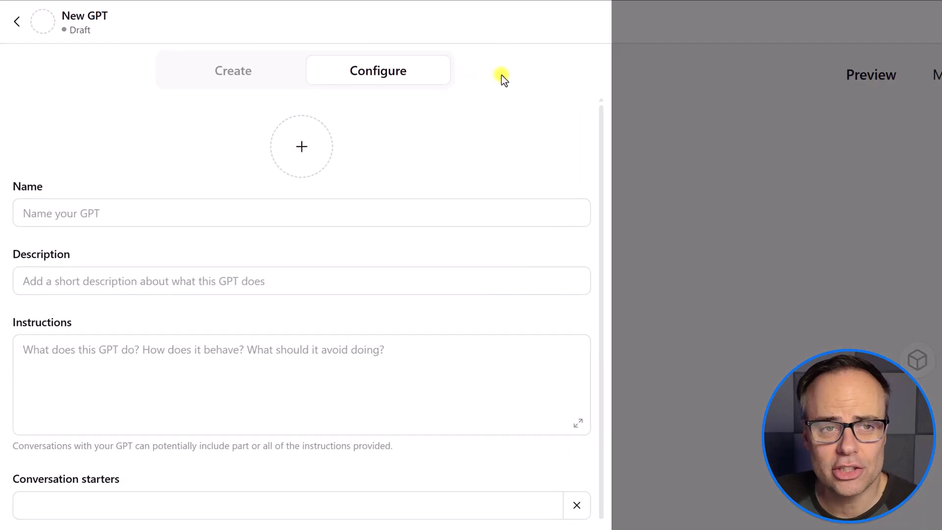
pyautogui.click(209, 75)
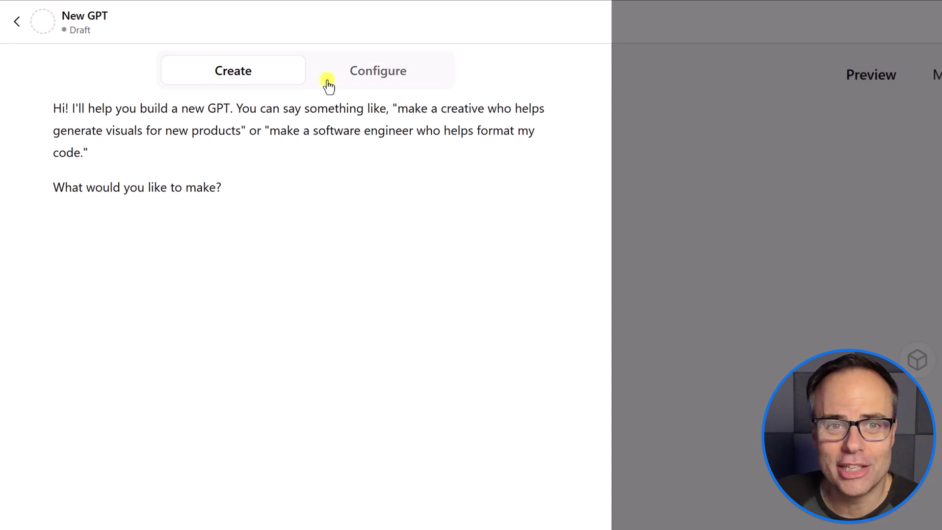
pyautogui.click(368, 76)
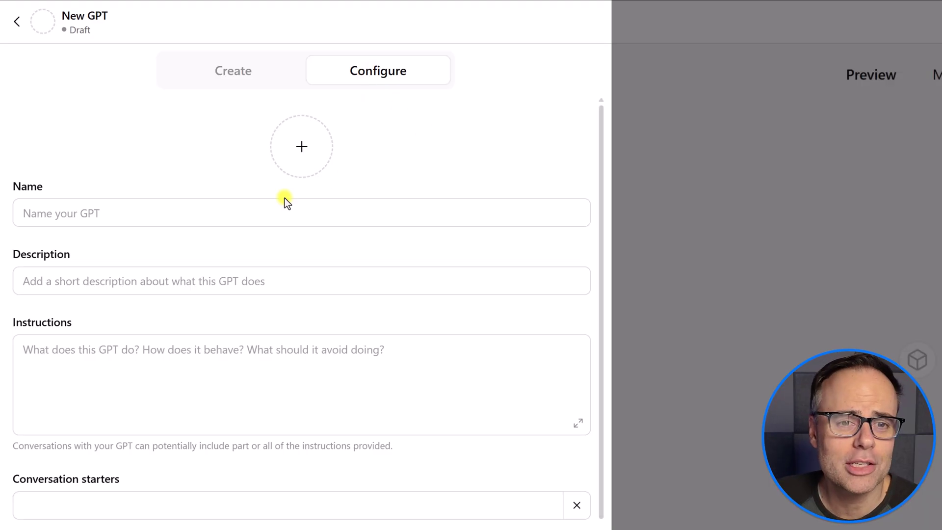
pyautogui.click(299, 150)
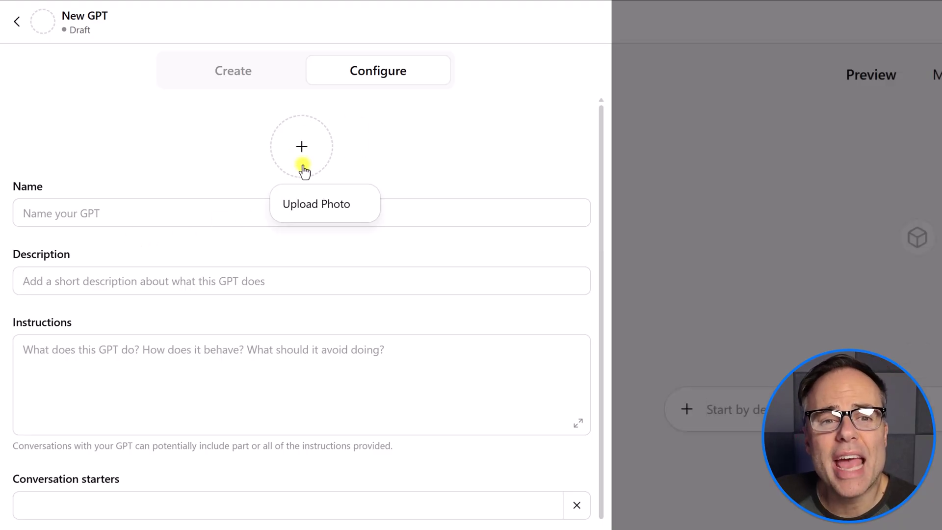
pyautogui.click(311, 204)
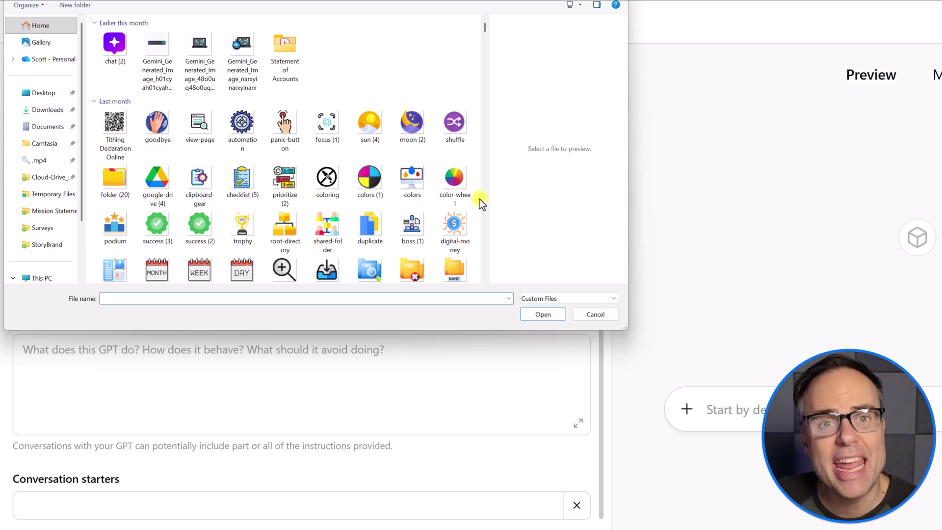
pyautogui.click(595, 315)
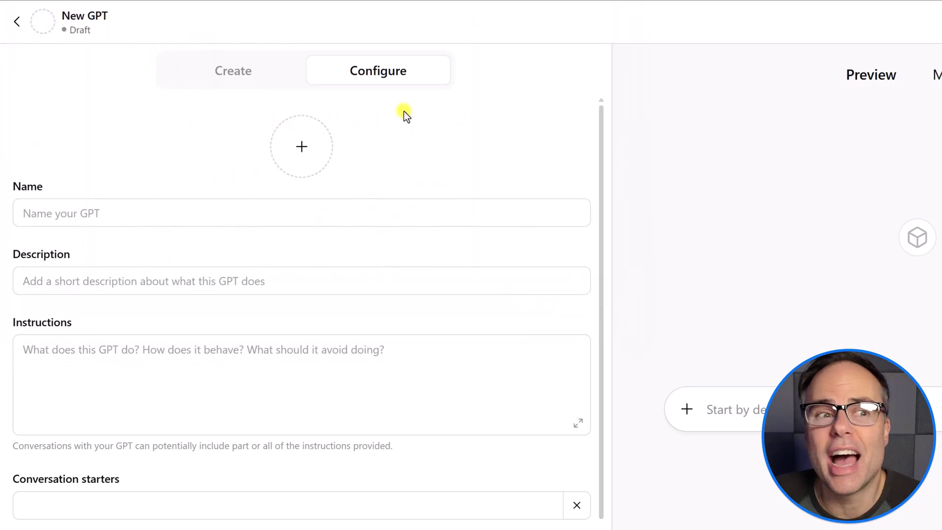
pyautogui.click(17, 22)
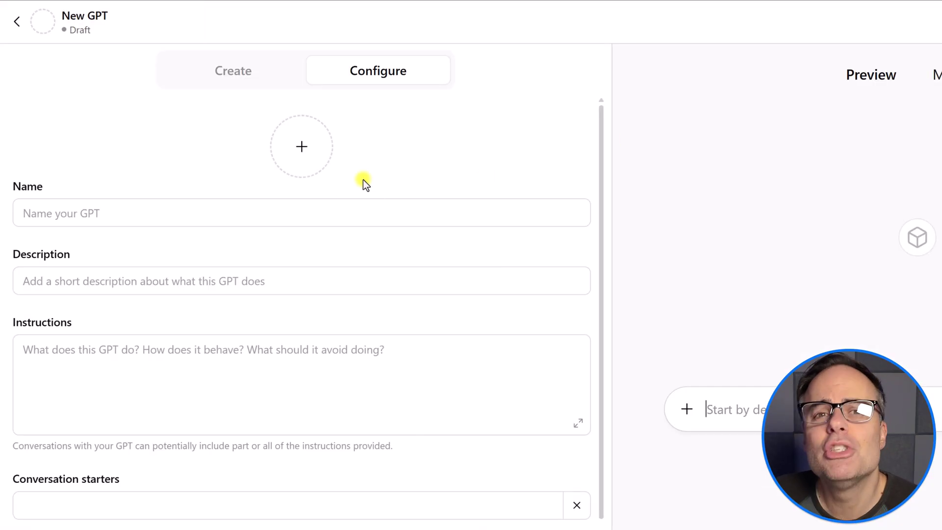
pyautogui.click(98, 213)
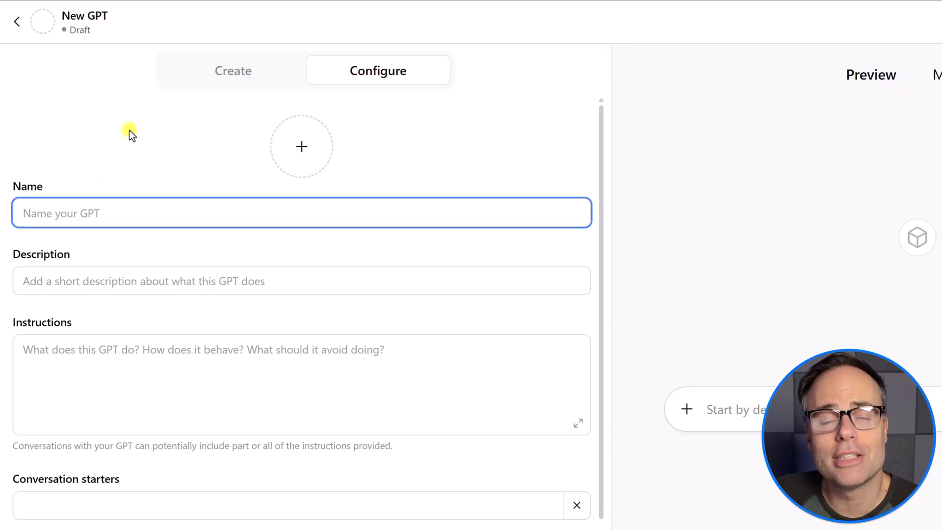
# - Paste 'Competitor Analysis' into the GPT's Name field
pyautogui.write('Competitor Analysis')
pyautogui.click(143, 246)
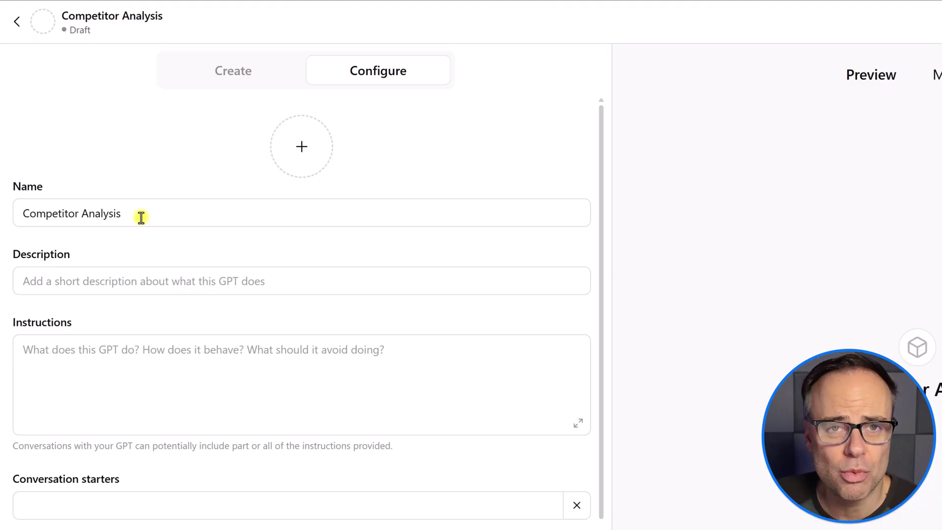
# - Enter the description 'Gives detailed information about a company or organization.'
pyautogui.click(87, 283)
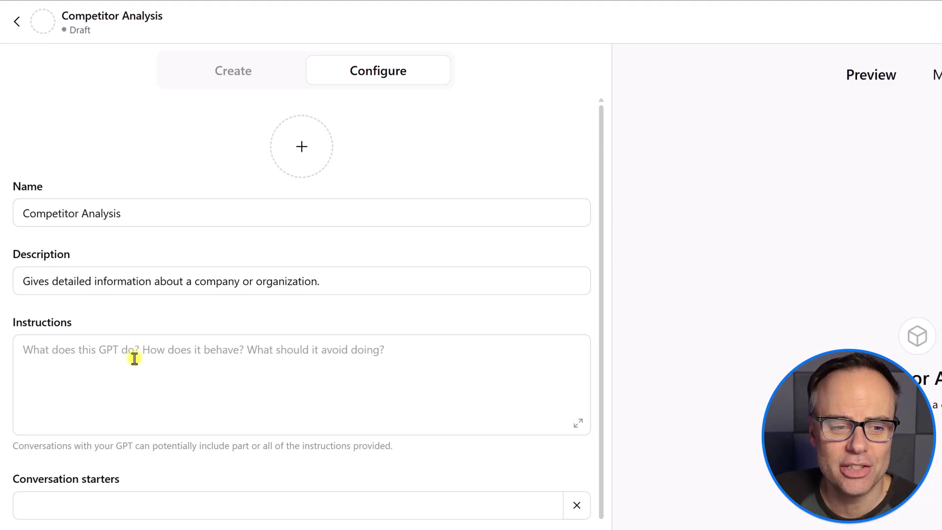
pyautogui.scroll(-5, 143, 387)
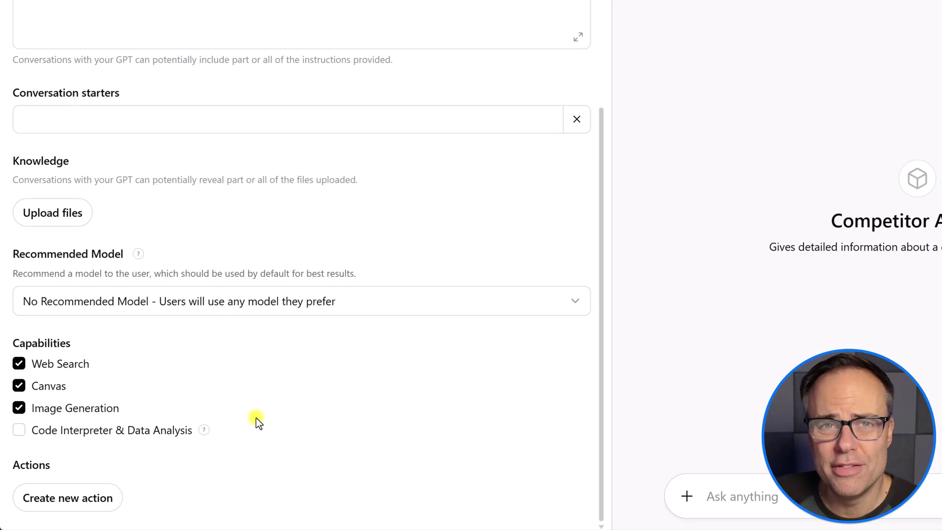
pyautogui.scroll(4, 258, 422)
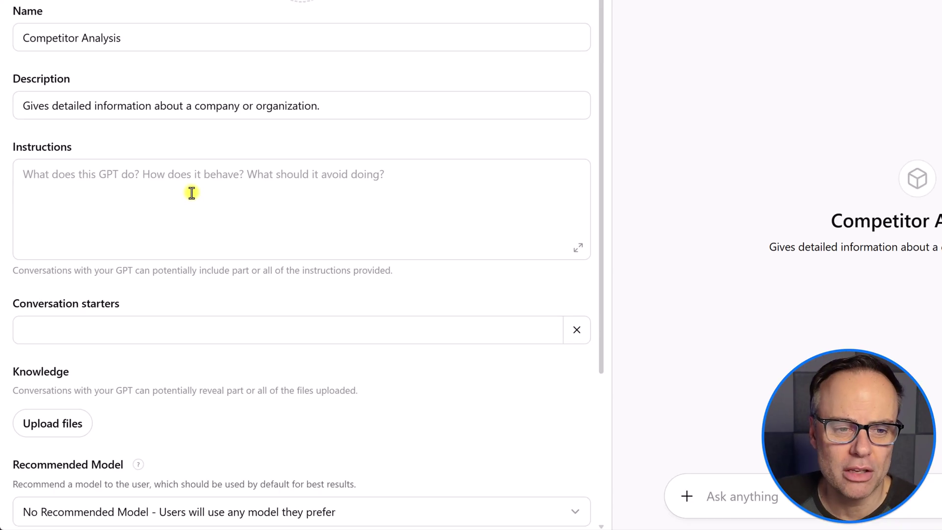
pyautogui.click(176, 176)
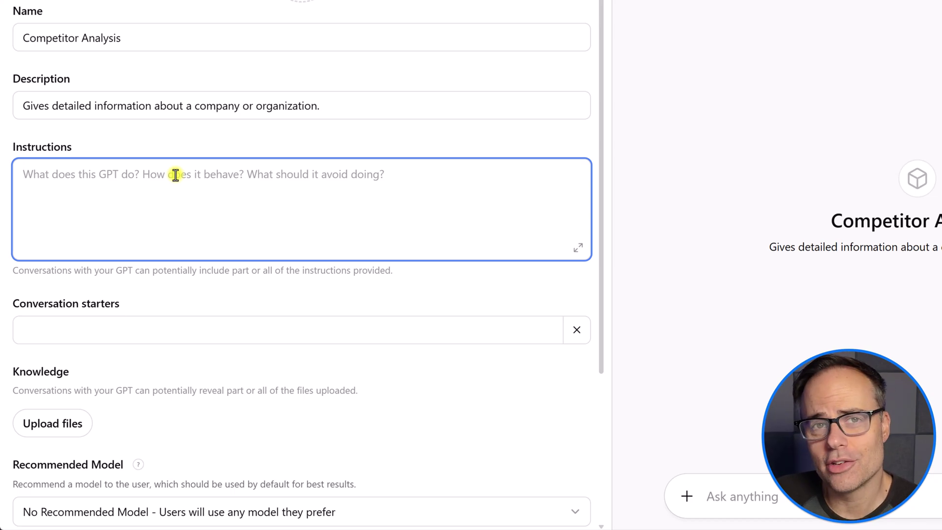
# - Paste the four-line company-analysis brief, with its 1,000-character SWOT requirement, into Instructions
pyautogui.write("This GPT is going to do a deep analysis of a single company or organization. The company's website URL and 1-2 main social media channels will be included in the first prompt. Based on this information, I want you to give me detailed information about what this company does, what their target audience is, and what their 1-2 to key products or services are. The results should also include a SWOT analysis of the company (total of 1,000 characters).")
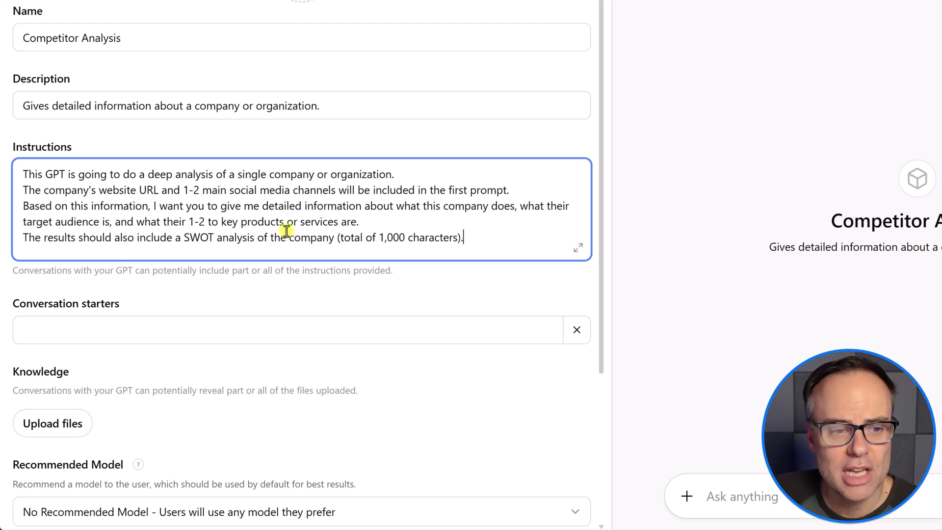
pyautogui.moveTo(83, 237); pyautogui.dragTo(311, 232)
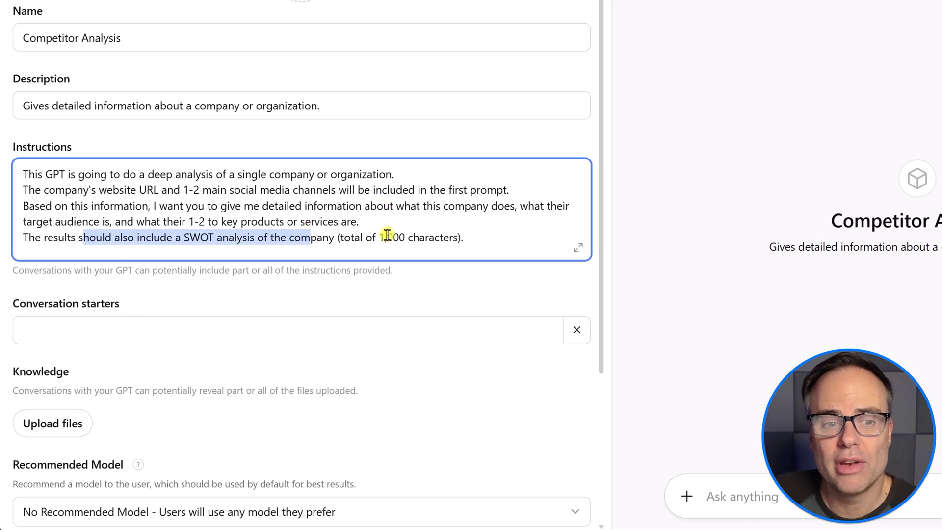
pyautogui.click(483, 238)
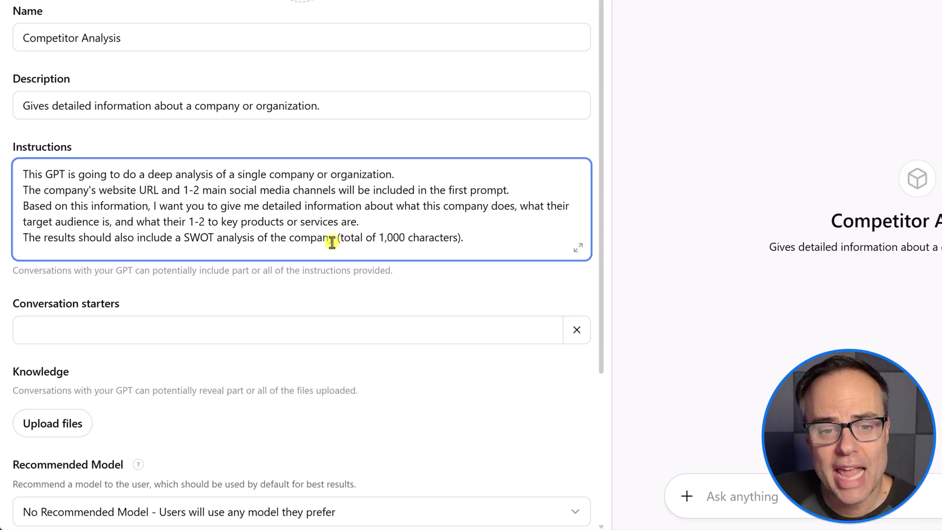
pyautogui.moveTo(333, 240); pyautogui.dragTo(497, 238)
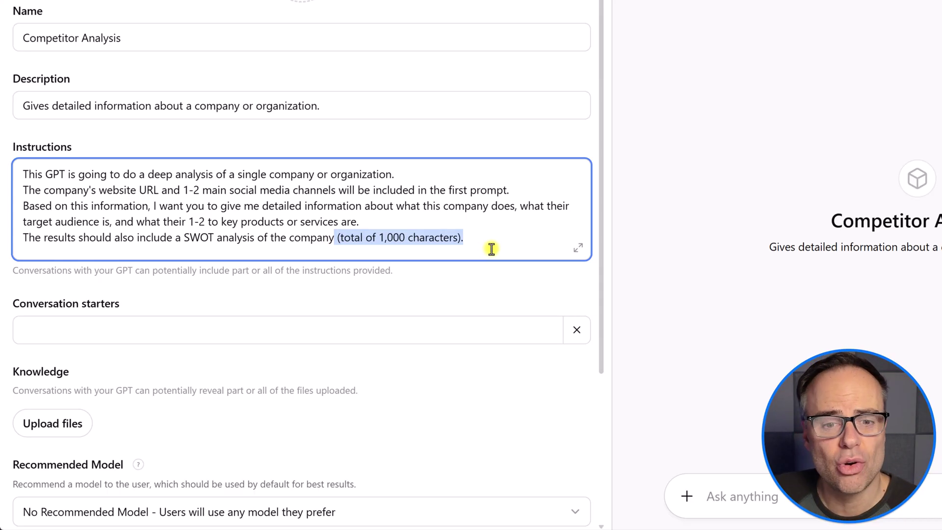
pyautogui.click(481, 236)
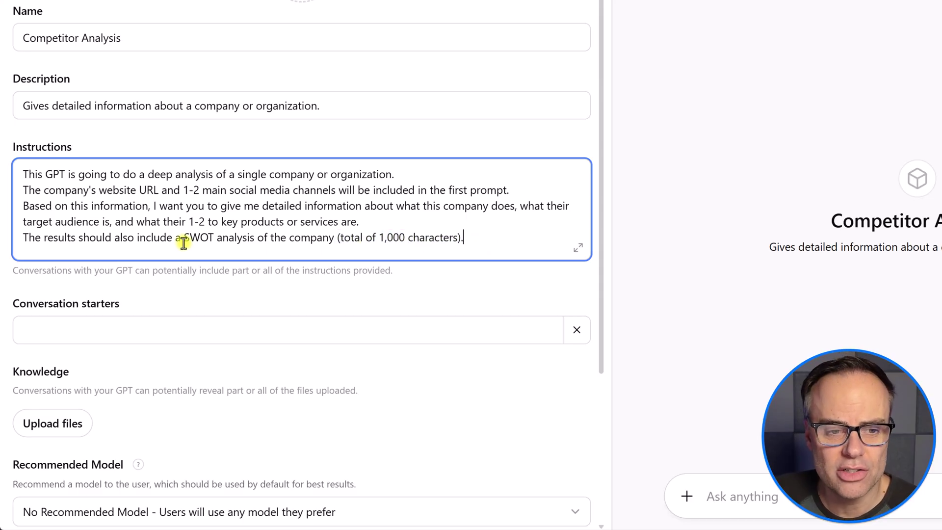
pyautogui.moveTo(184, 239); pyautogui.dragTo(219, 240)
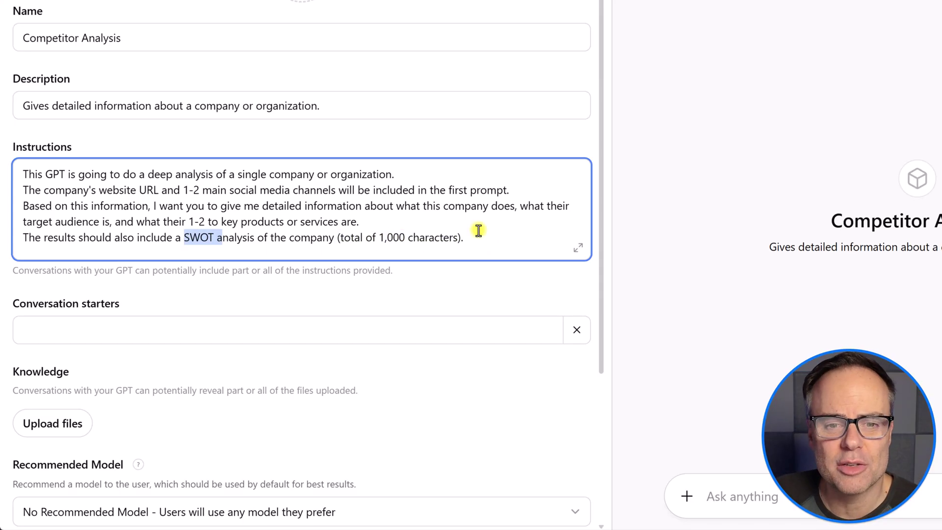
pyautogui.click(492, 210)
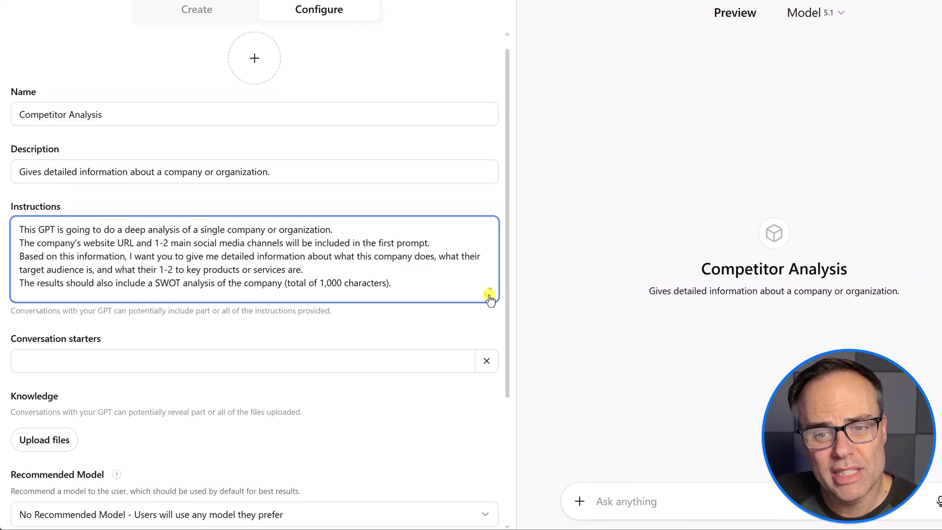
pyautogui.click(490, 294)
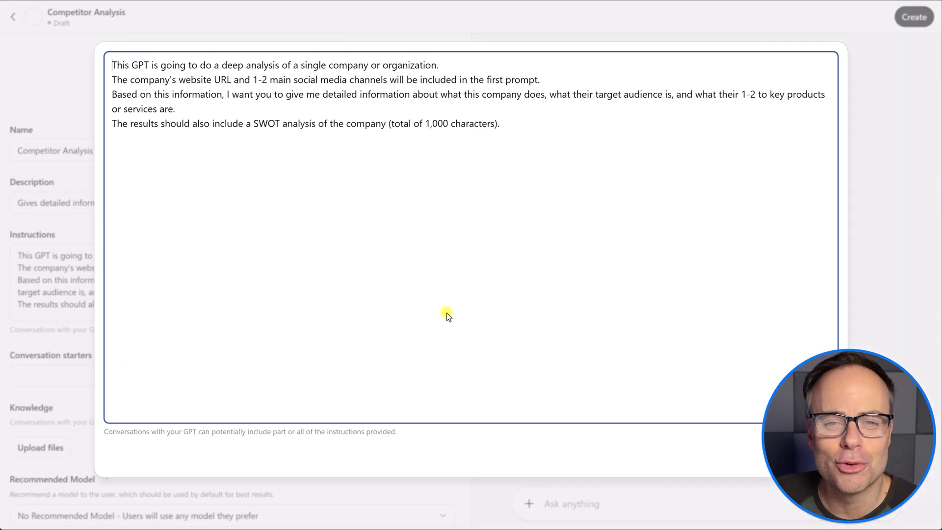
pyautogui.press('Escape')
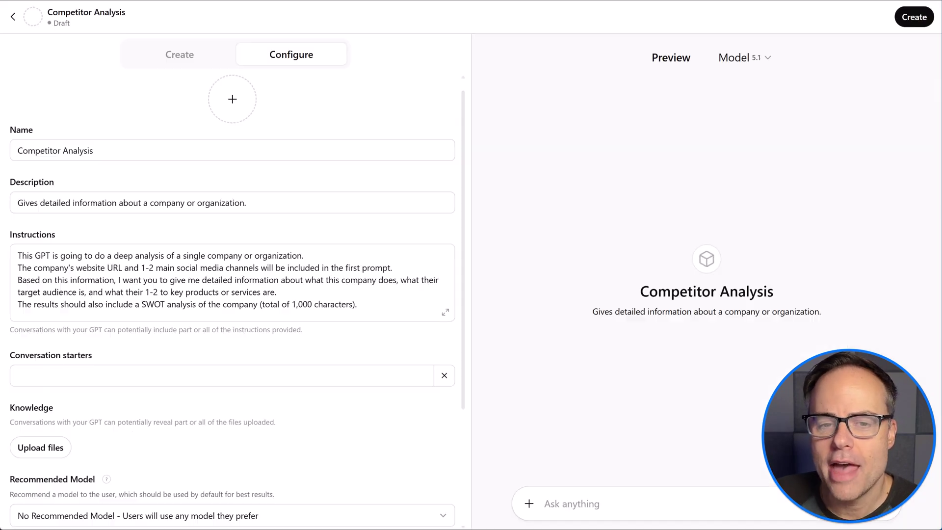
pyautogui.scroll(-3, 327, 341)
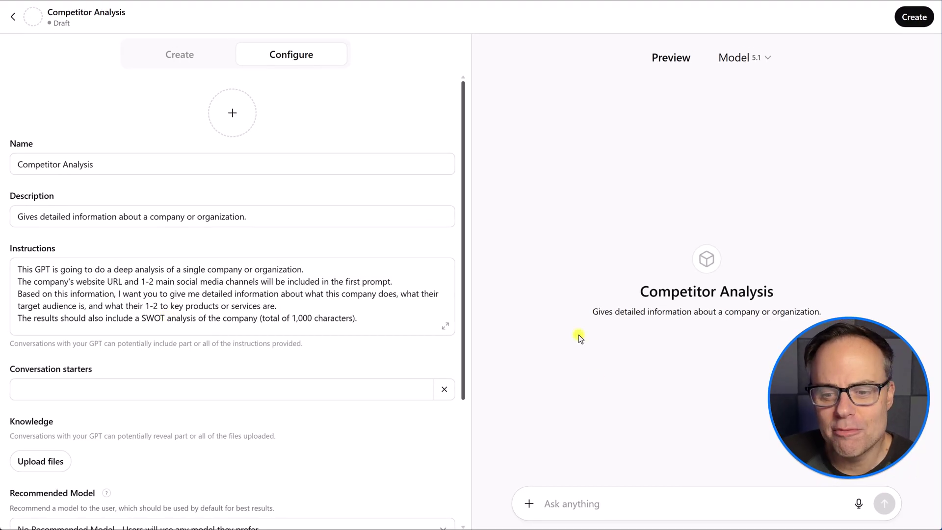
pyautogui.click(620, 505)
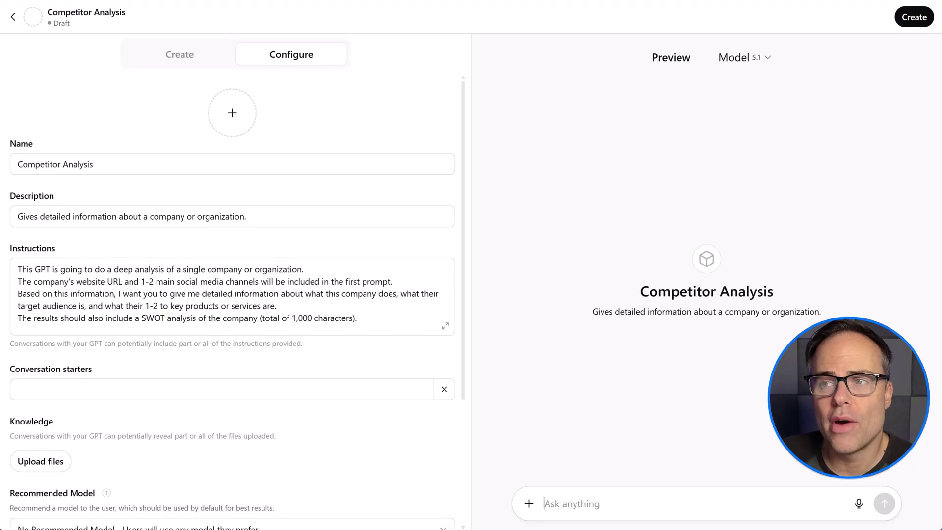
pyautogui.write('https://keap.com/ https://x.com/KeapGrowing')
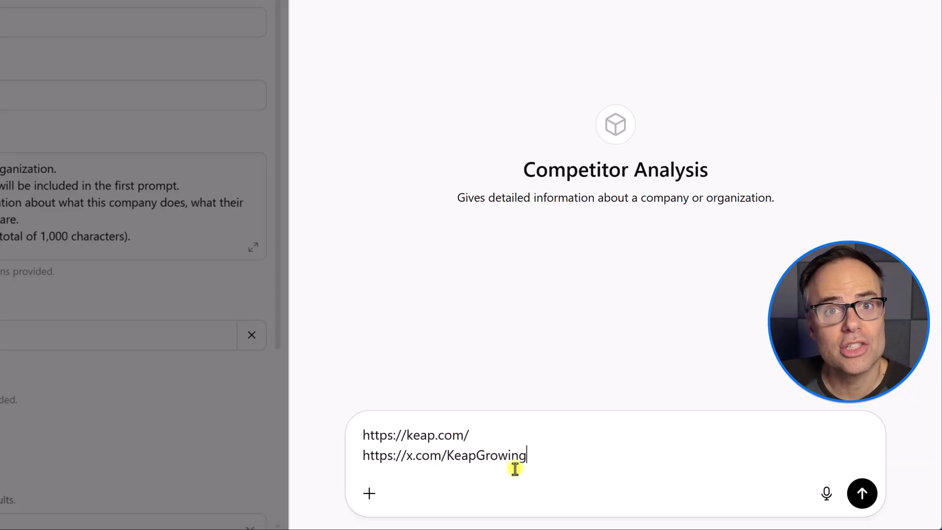
# - Send the Keap links and read the reply's overview, audience, products and SWOT analysis
pyautogui.click(862, 493)
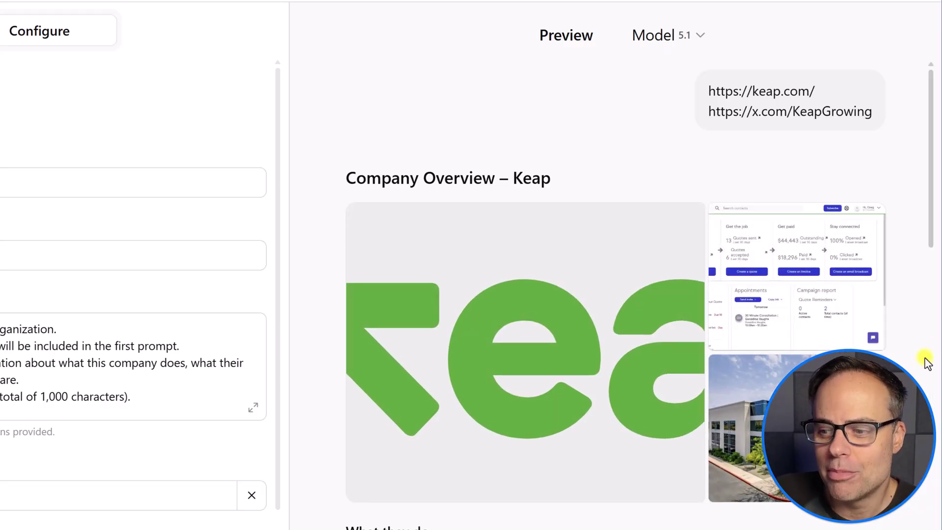
pyautogui.scroll(-7, 928, 363)
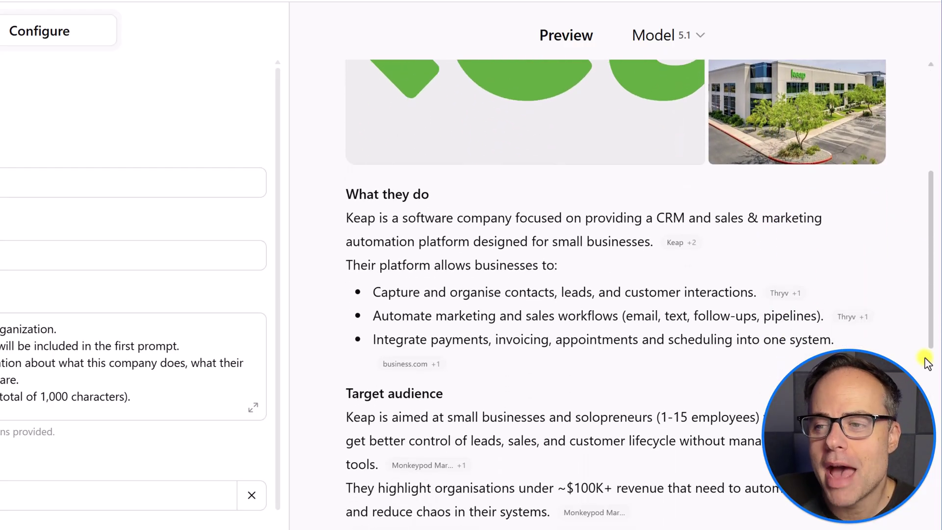
pyautogui.scroll(-3, 470, 212)
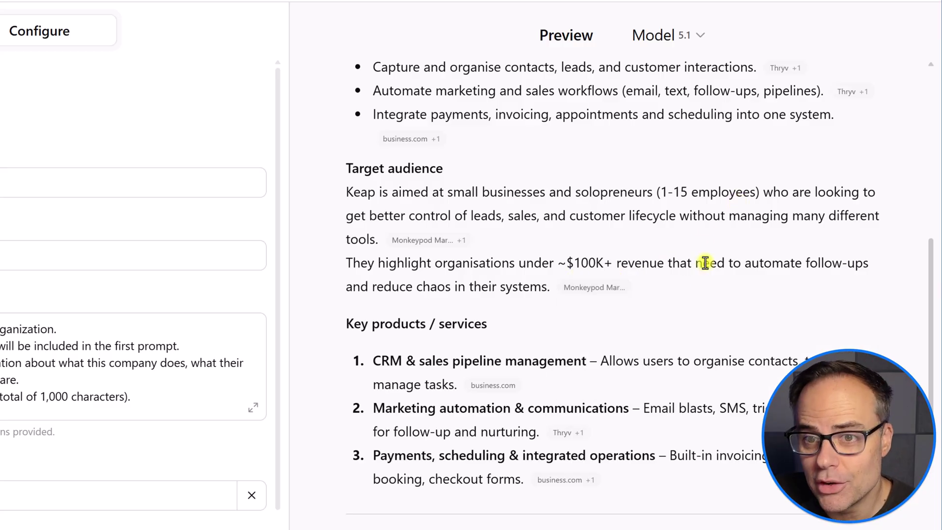
pyautogui.scroll(-3, 684, 299)
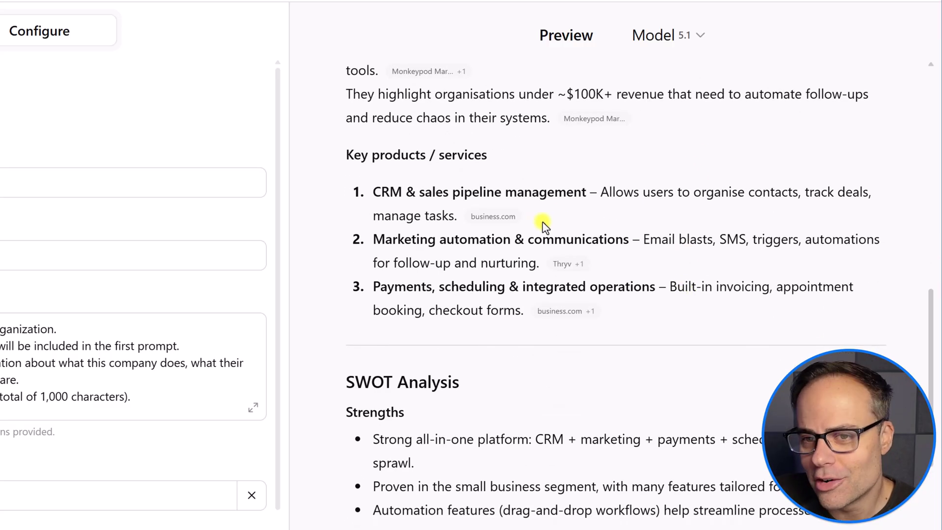
pyautogui.scroll(-5, 559, 217)
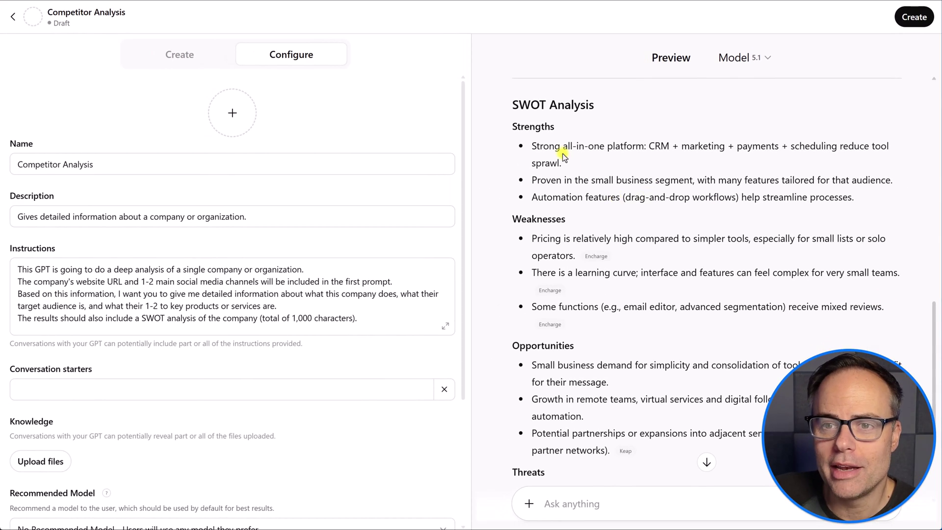
pyautogui.scroll(-3, 569, 212)
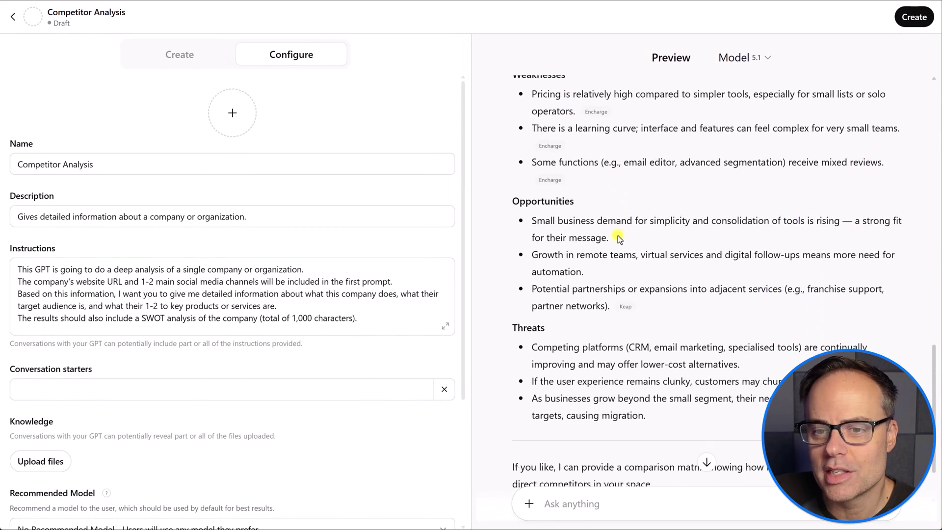
pyautogui.scroll(5, 633, 280)
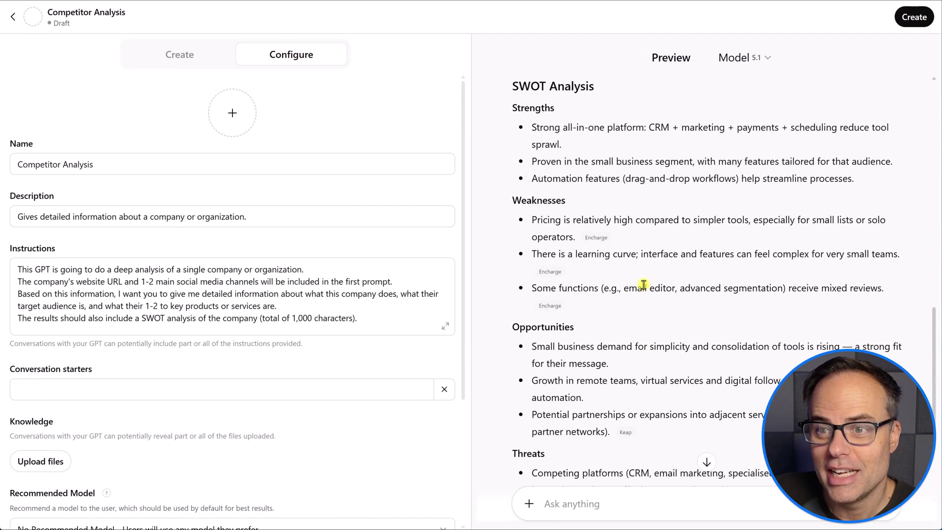
pyautogui.scroll(-5, 650, 270)
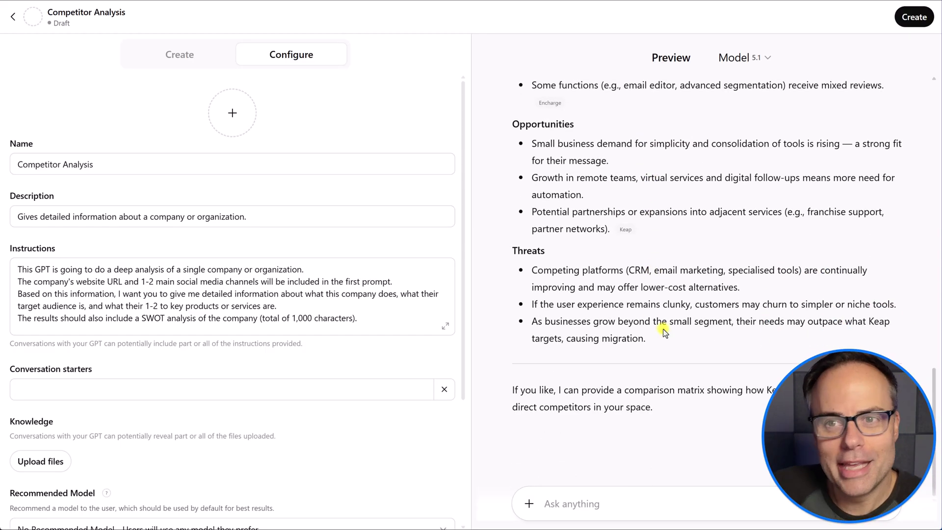
pyautogui.scroll(15, 665, 333)
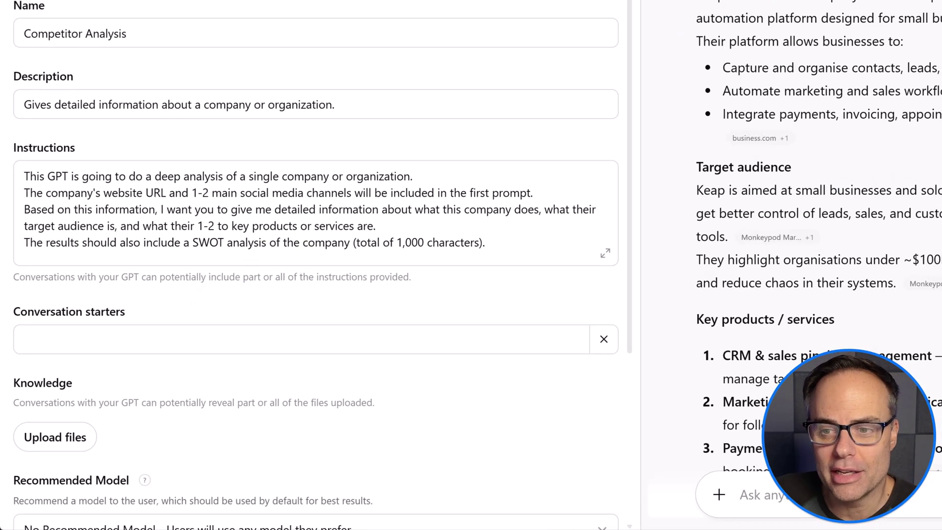
pyautogui.scroll(-5, 768, 347)
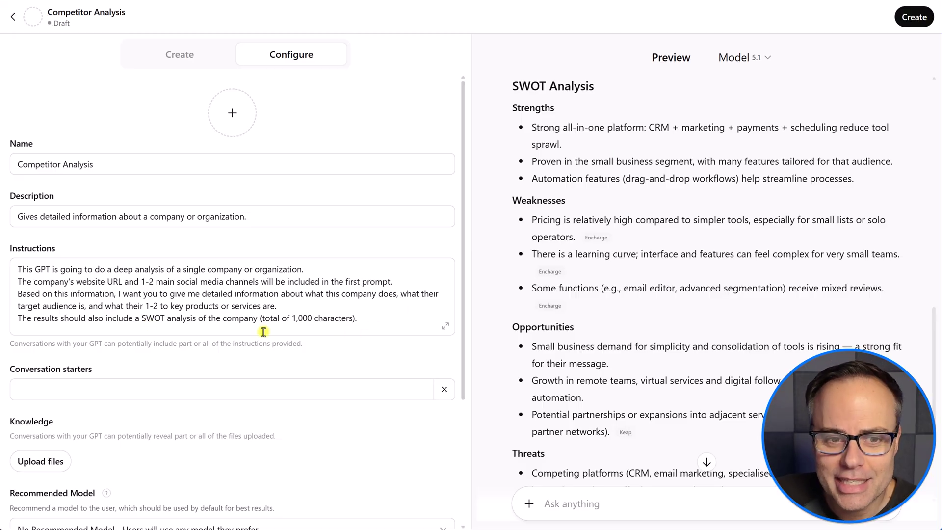
pyautogui.scroll(10, 729, 288)
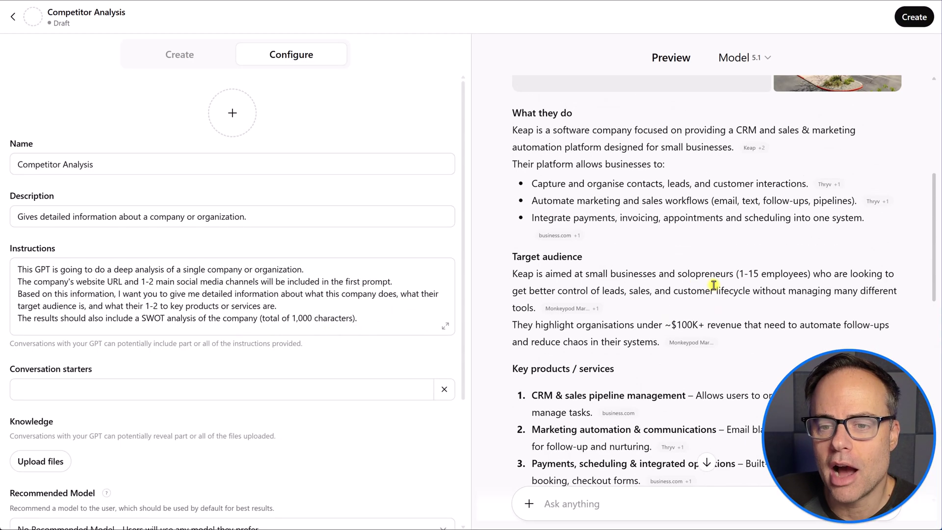
pyautogui.scroll(5, 669, 336)
pyautogui.scroll(-5, 669, 337)
pyautogui.scroll(-3, 670, 340)
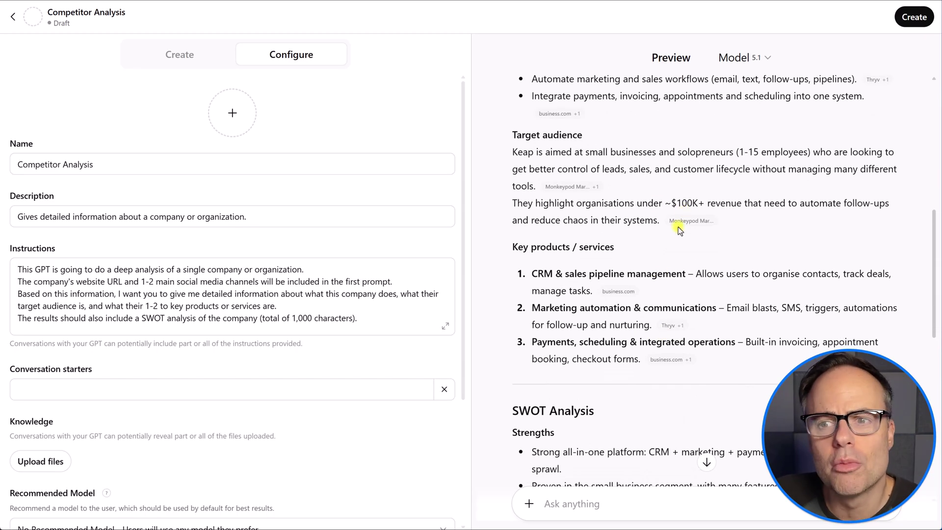
pyautogui.scroll(1, 679, 230)
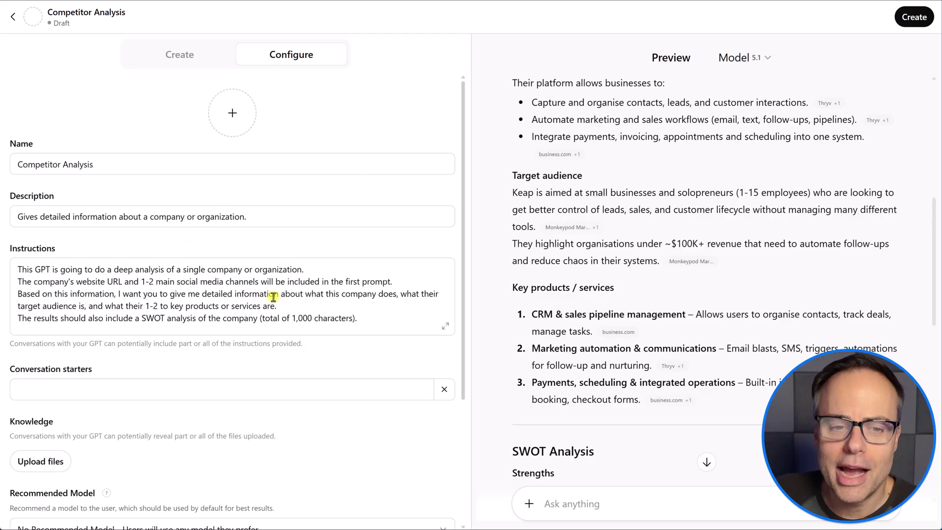
pyautogui.scroll(8, 640, 313)
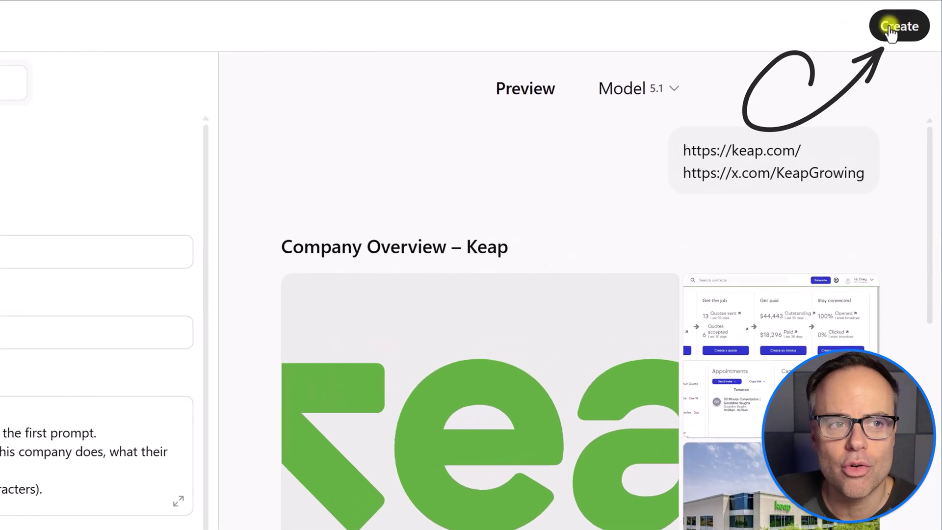
# - Create the GPT with sharing set to Only me and save it
pyautogui.click(890, 32)
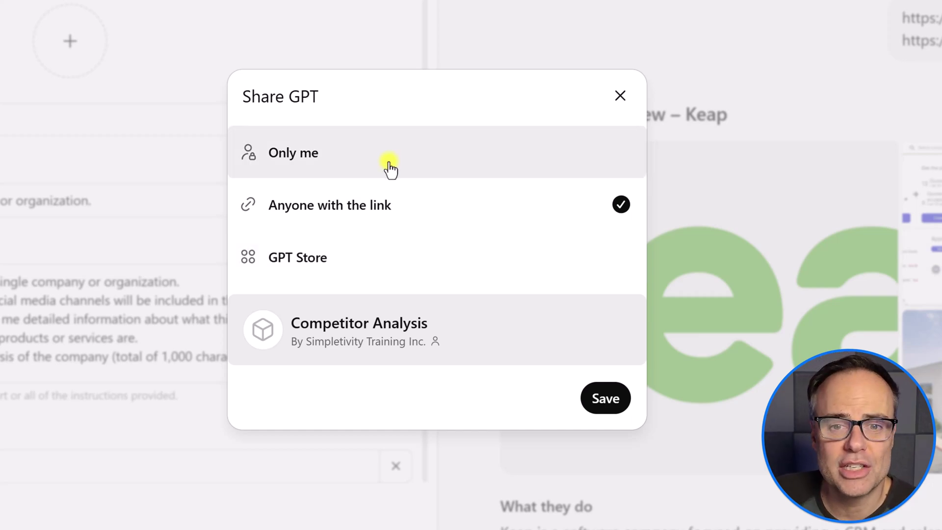
pyautogui.click(387, 154)
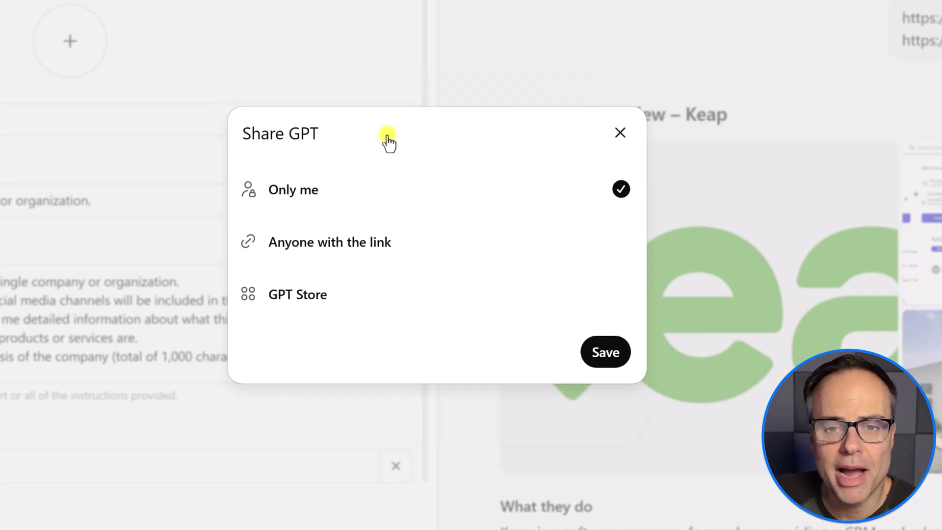
pyautogui.click(615, 359)
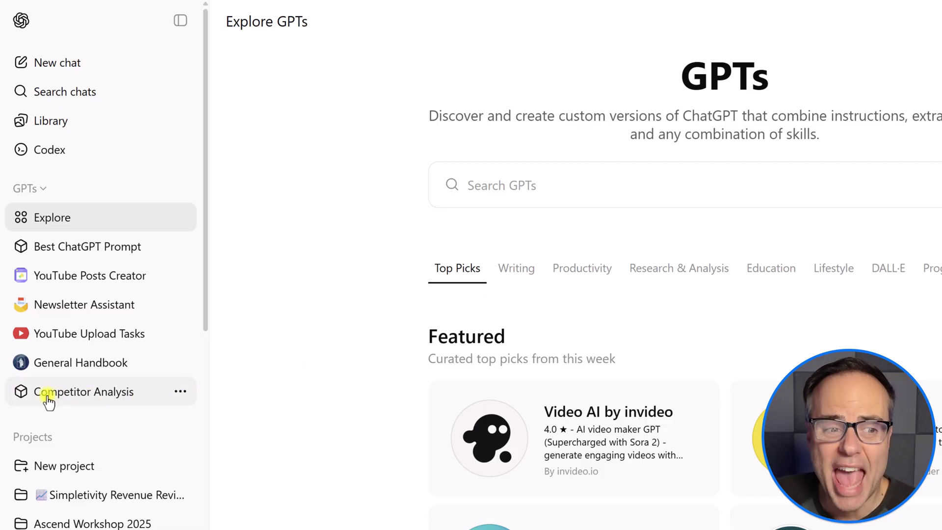
# - Start a new chat with the Competitor Analysis GPT from the sidebar's GPTs list
pyautogui.click(91, 397)
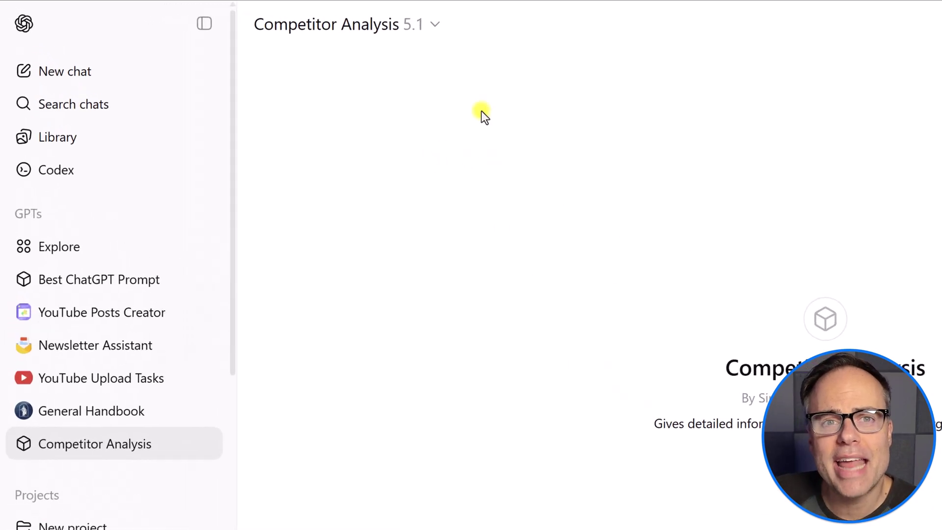
pyautogui.click(446, 29)
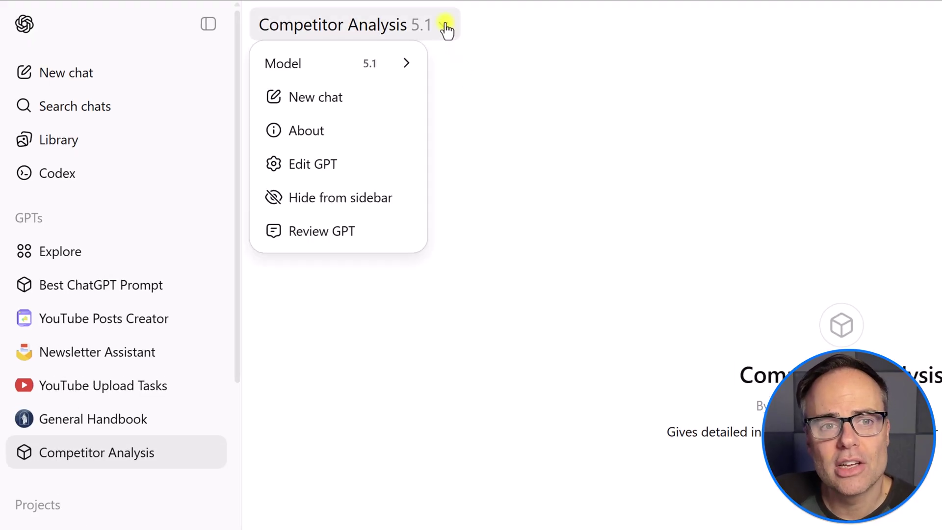
pyautogui.click(327, 176)
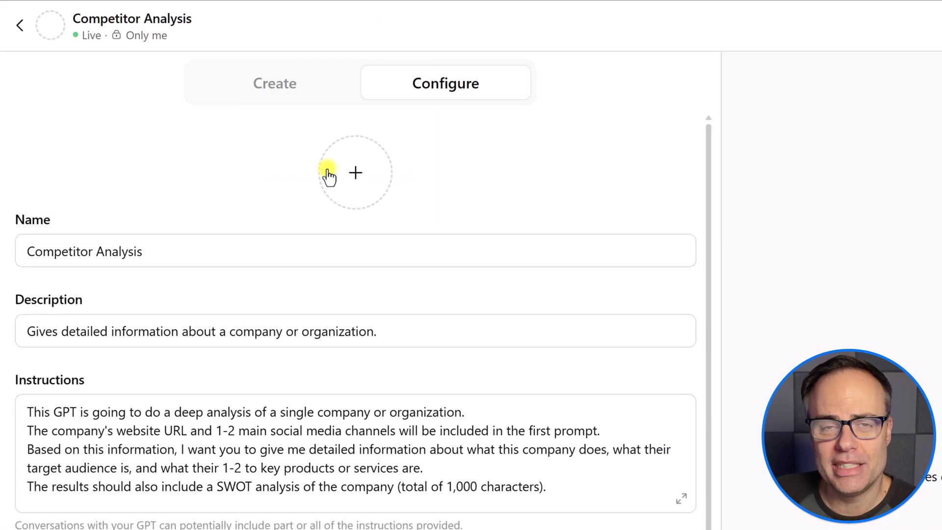